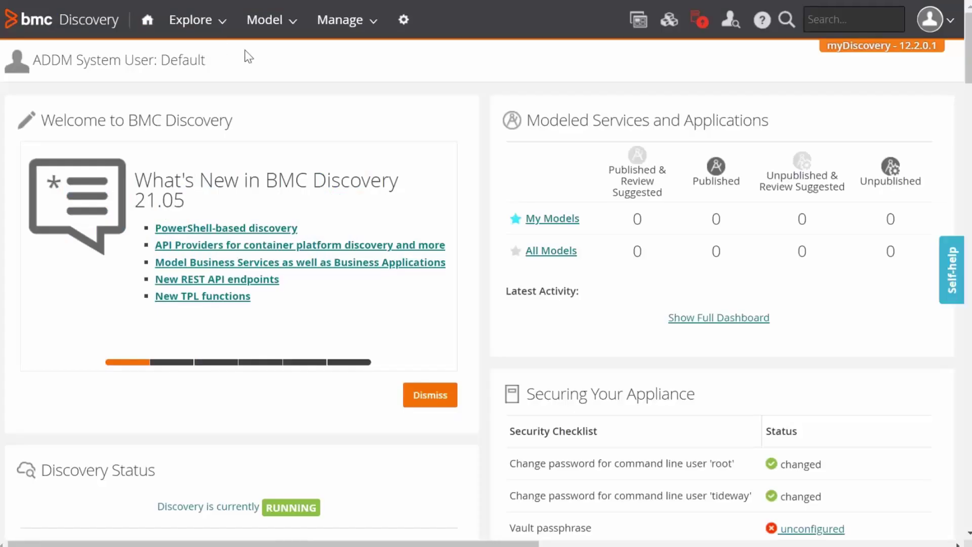
Open the Possible Host Endpoints report from Explore > Reports, showing 123 access list items
left_click(207, 28)
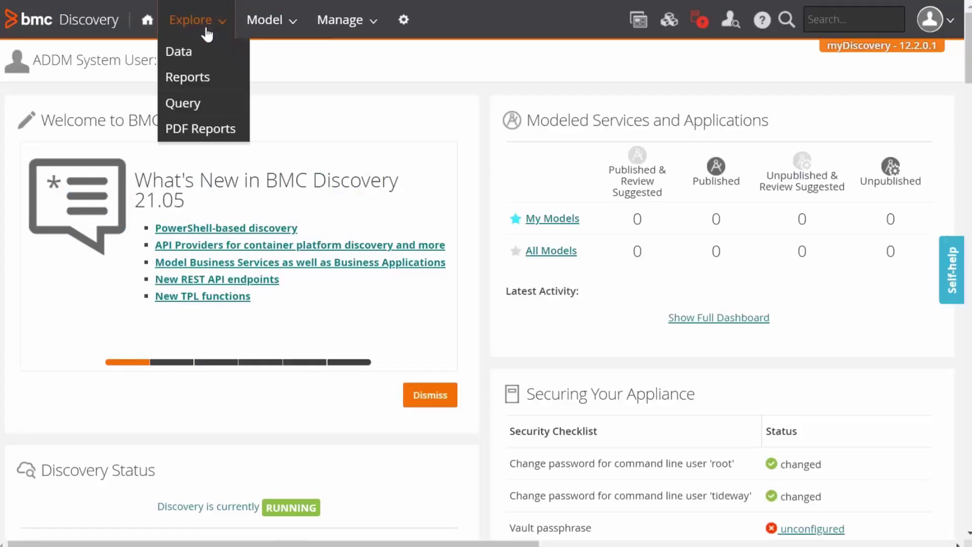
left_click(199, 80)
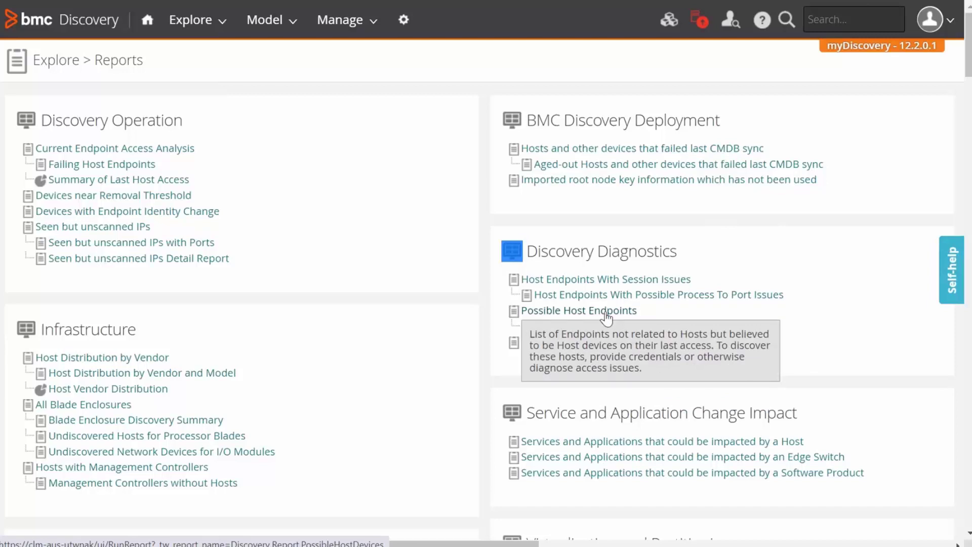
left_click(606, 311)
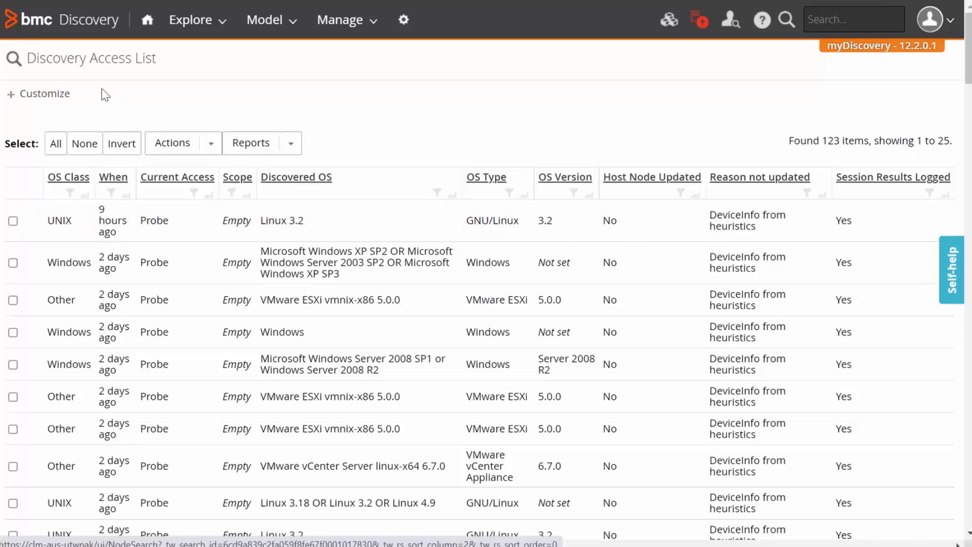
mouse_move(196, 20)
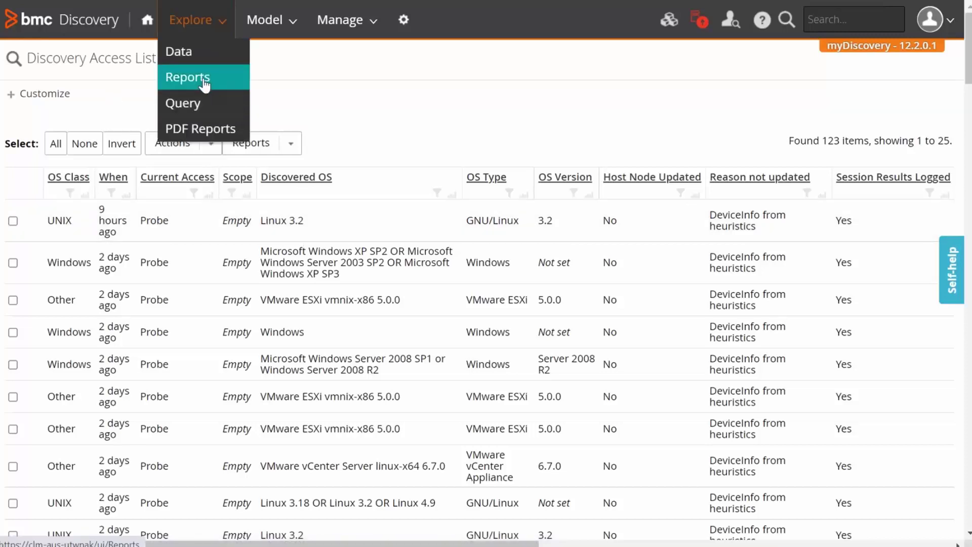
Open the Possible Non-Host Endpoints report listing 20 unsupported devices such as load balancers and routers
left_click(187, 77)
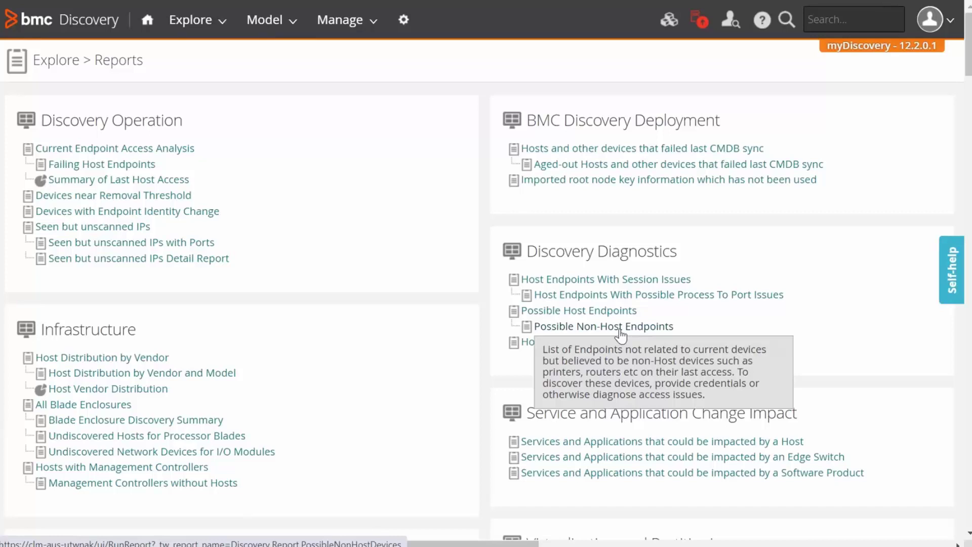
left_click(603, 326)
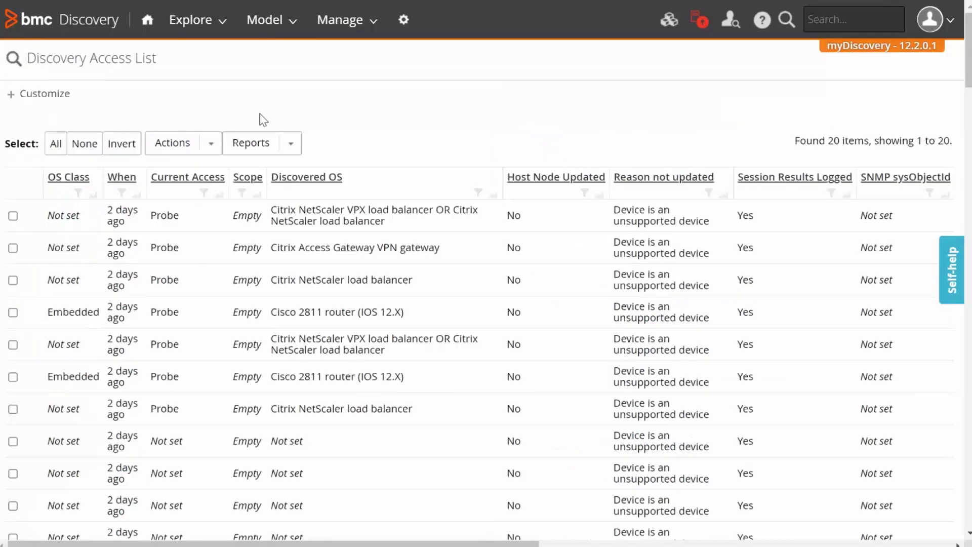